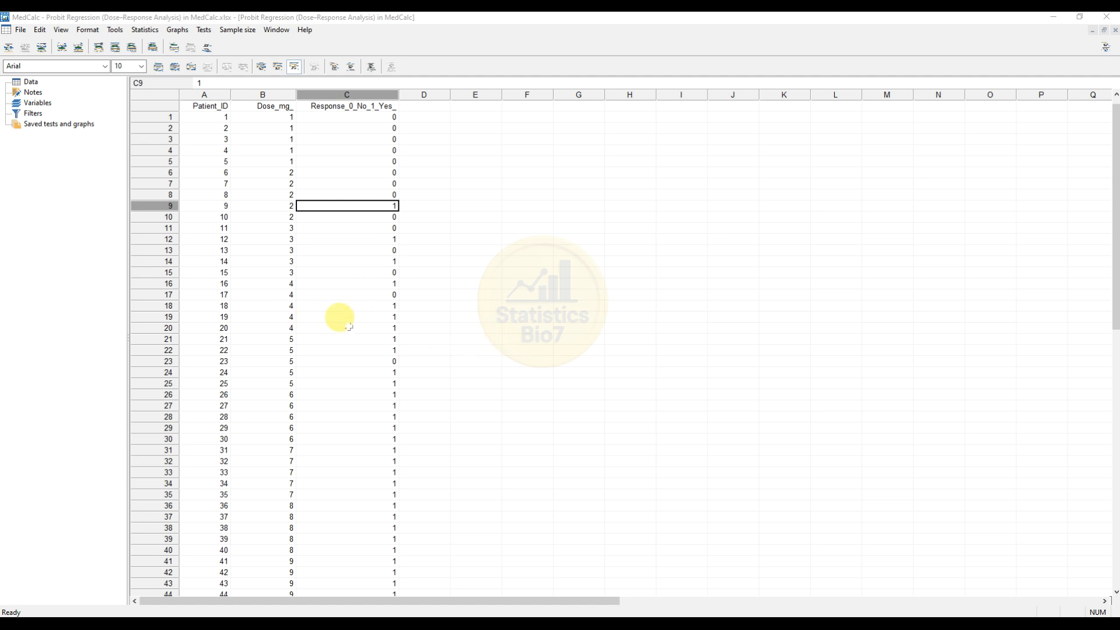
Open the probit regression (dose-response analysis) setup and keep binary data as the data type.
click(150, 33)
mouse_move(153, 97)
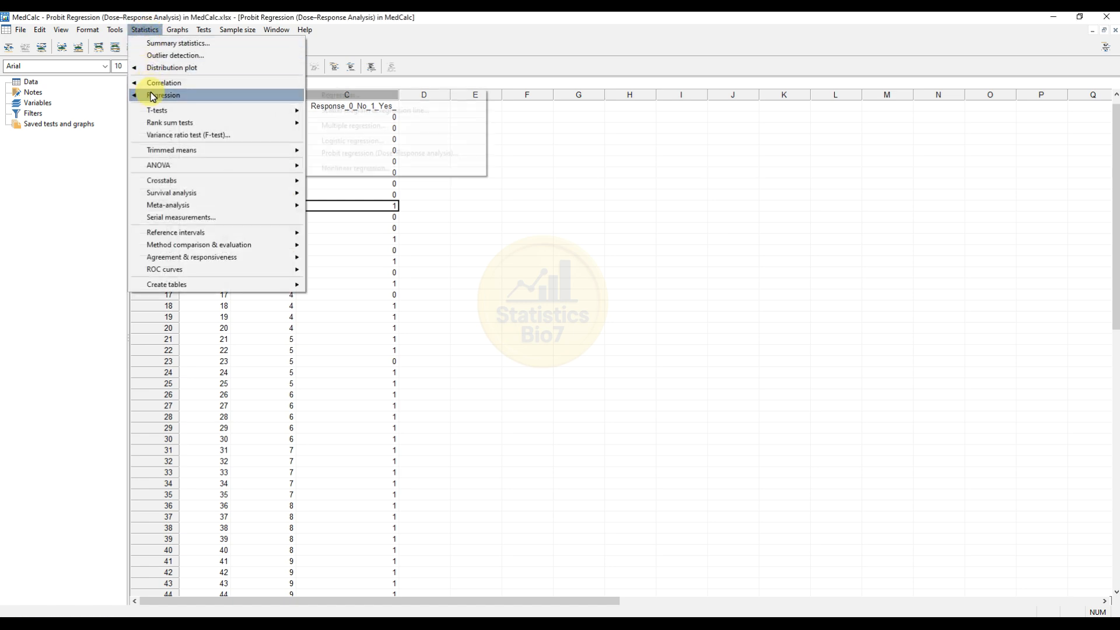
click(354, 155)
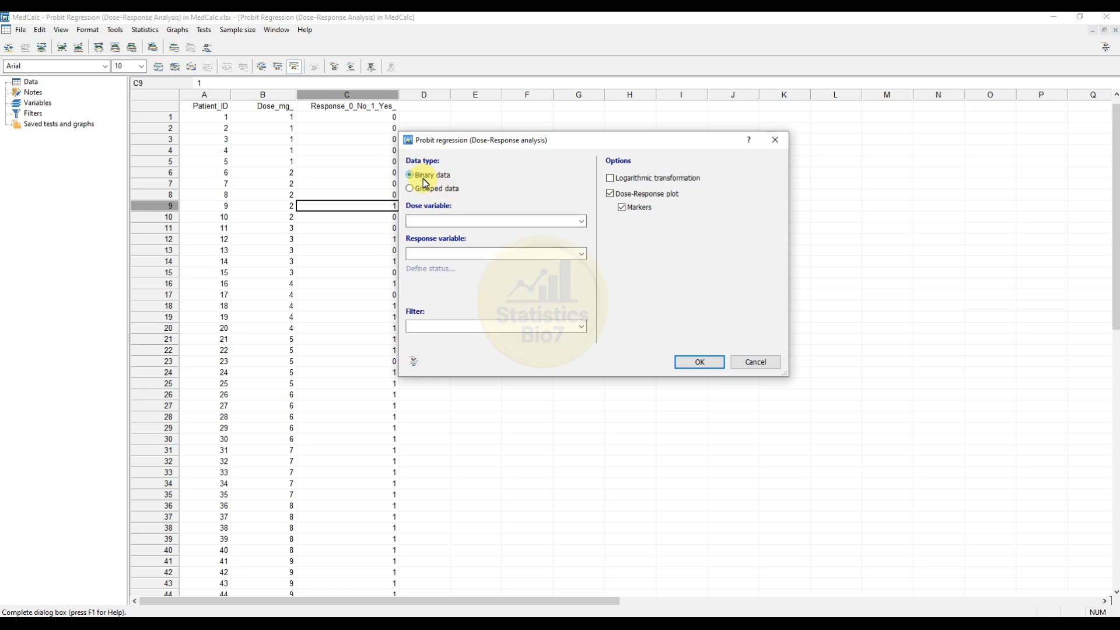
click(422, 192)
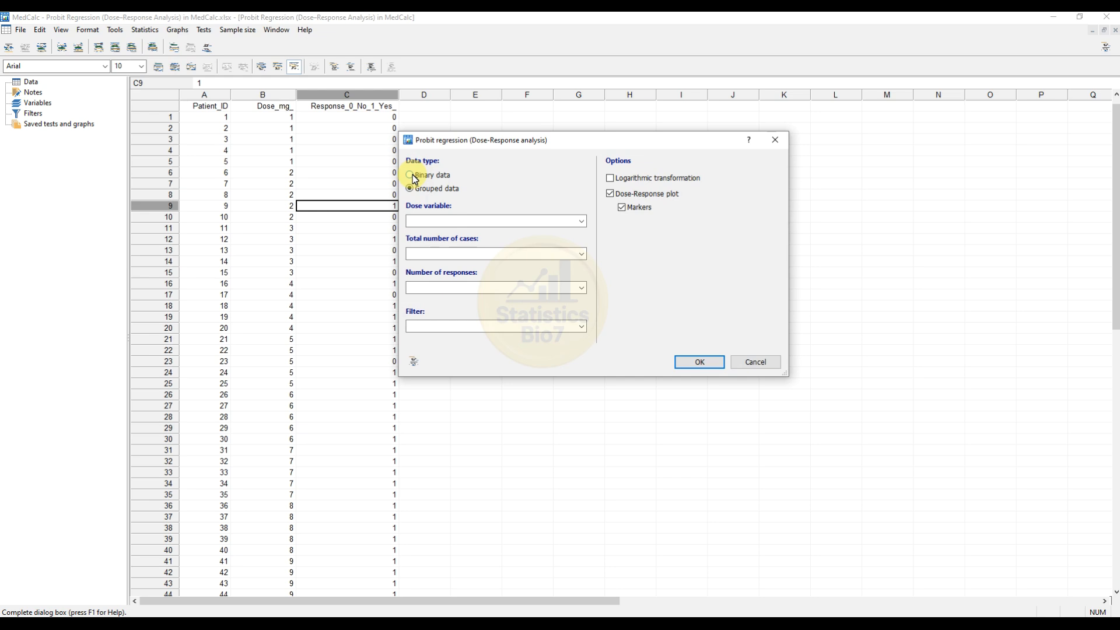
click(412, 174)
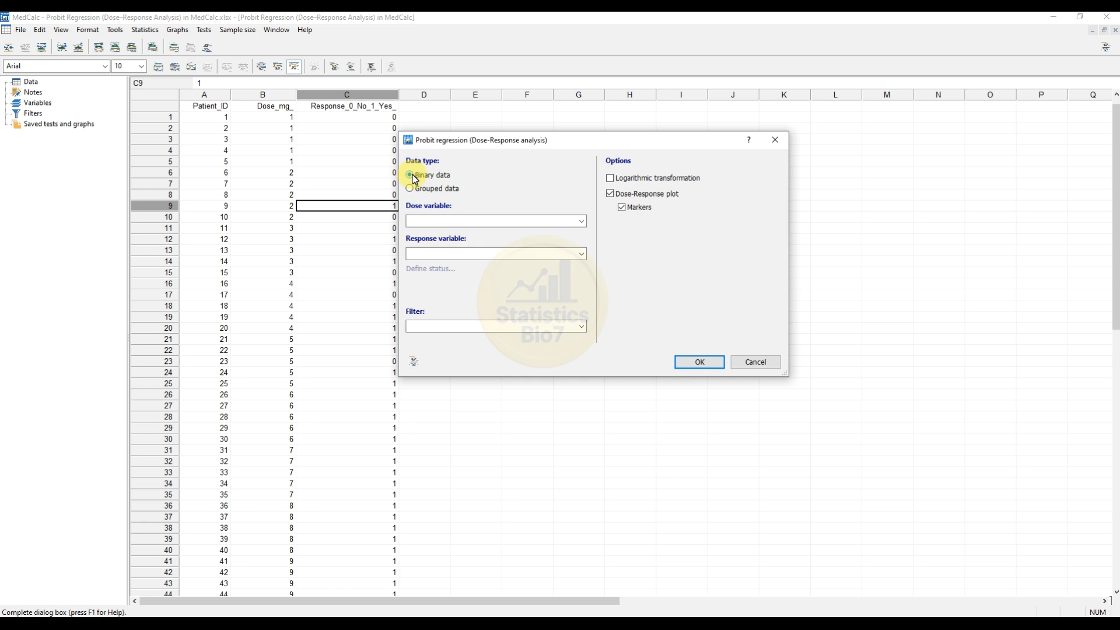
drag(413, 146, 449, 149)
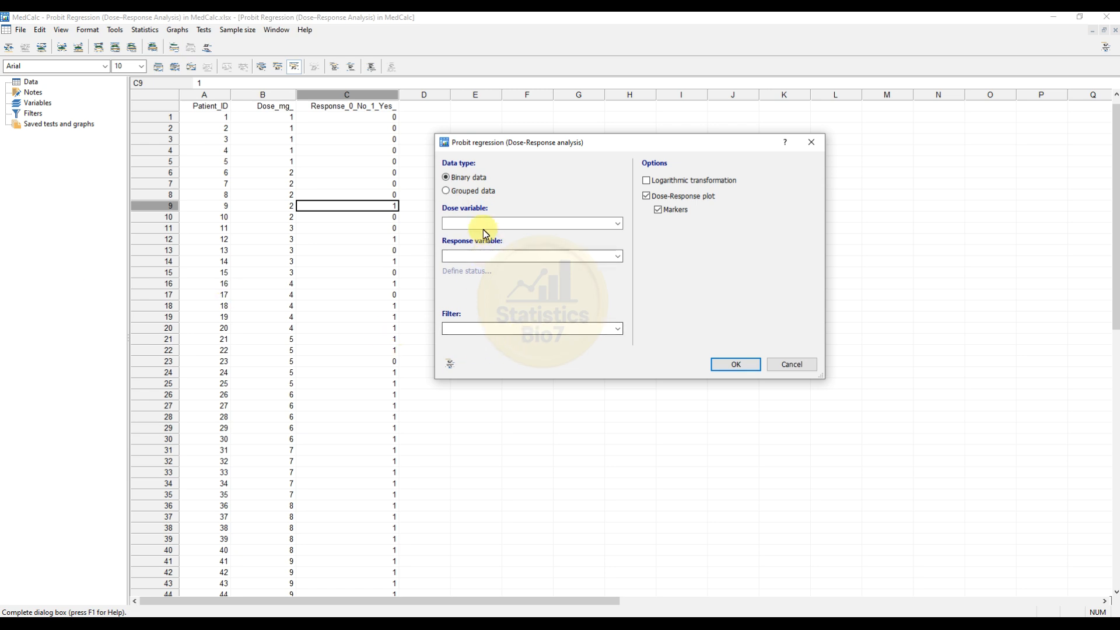
Run the probit regression with Dose_mg_ as the dose variable and Response_0_No_1_Yes_ as the response variable.
click(617, 223)
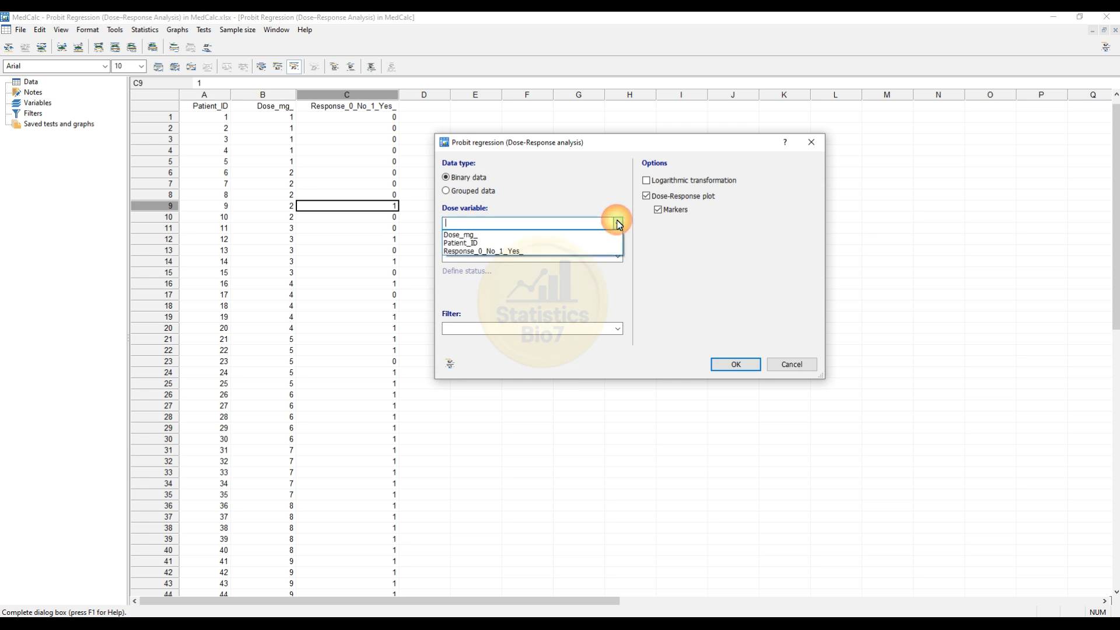
click(513, 236)
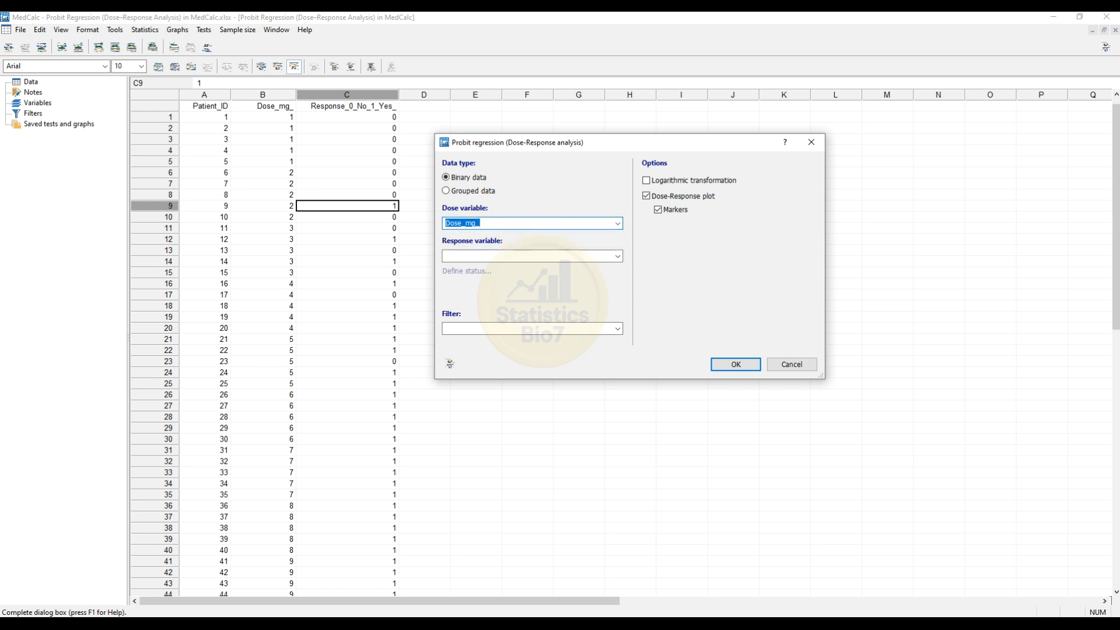
click(617, 256)
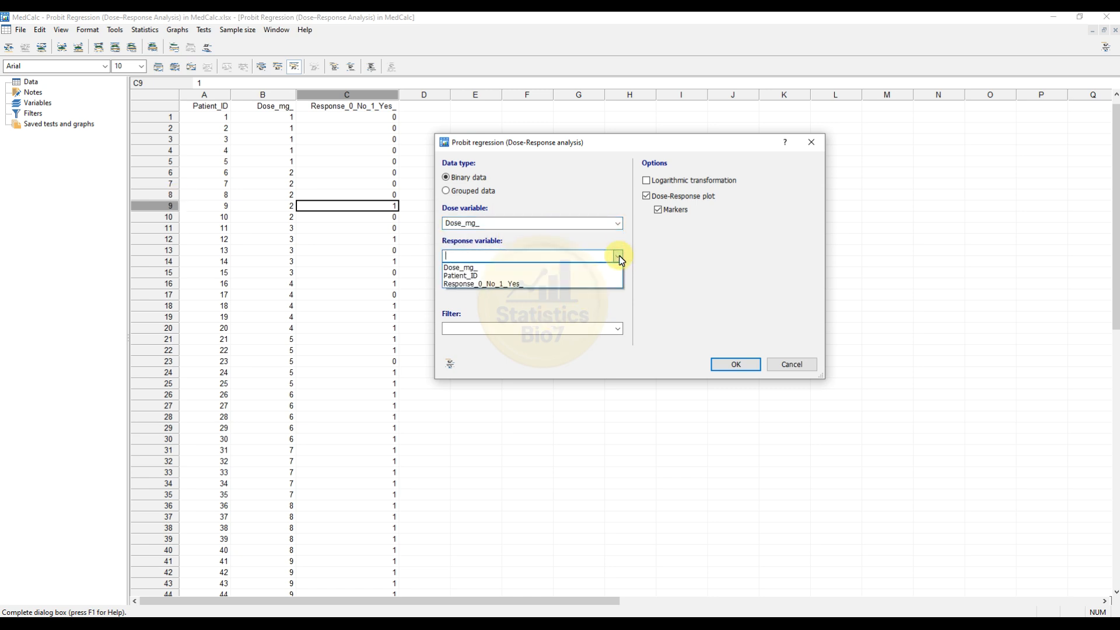
click(508, 284)
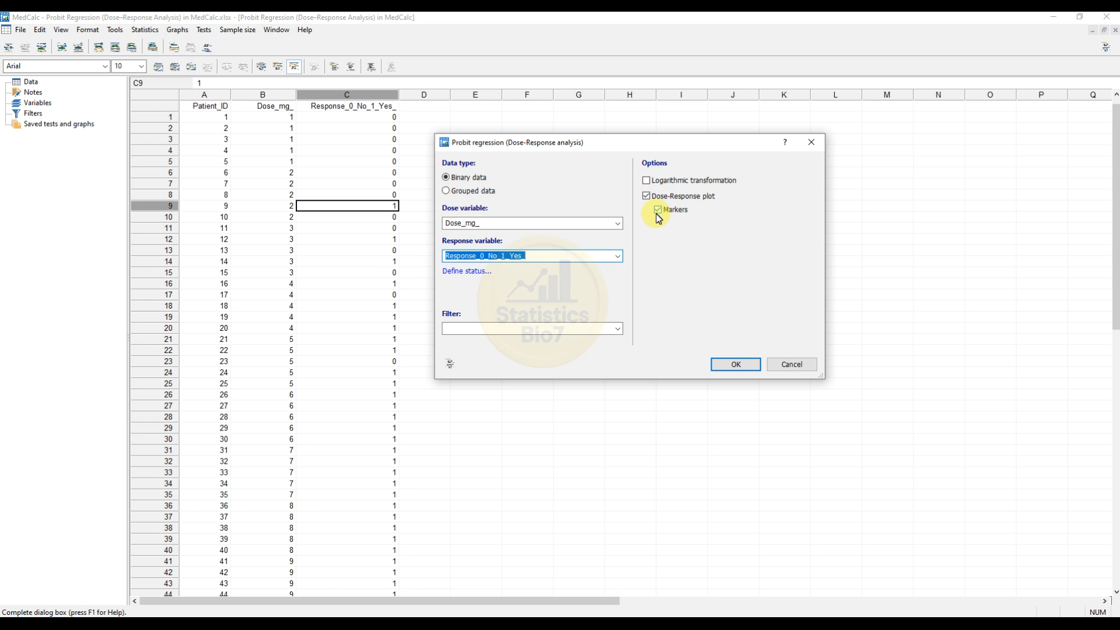
click(735, 365)
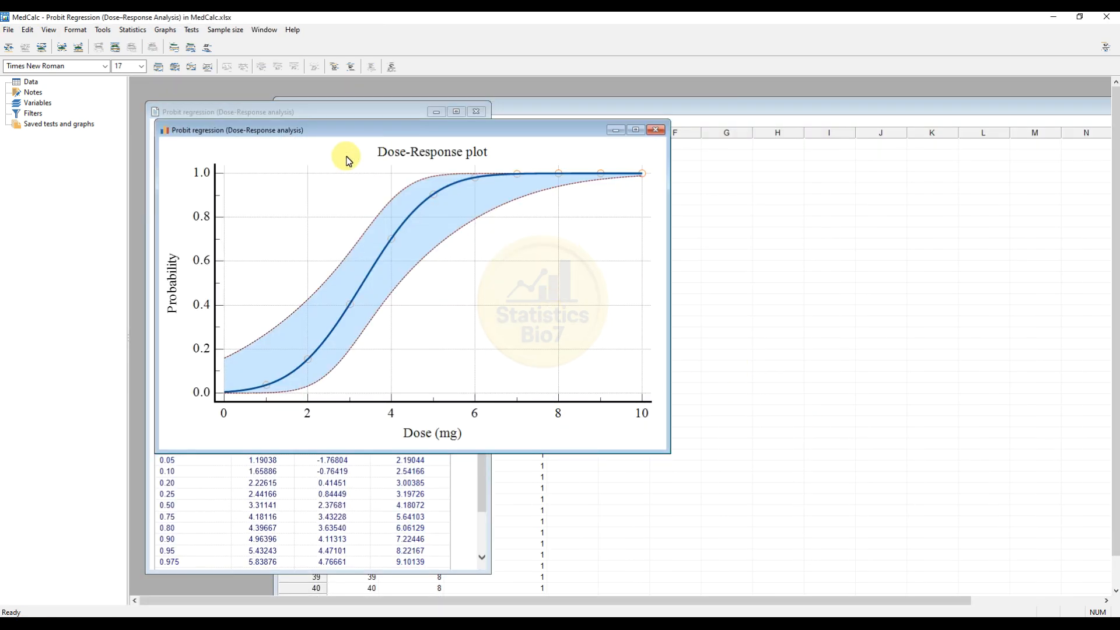
Place the dose-response plot beside the report and examine the sample size and the positive and negative cases.
drag(293, 130, 643, 166)
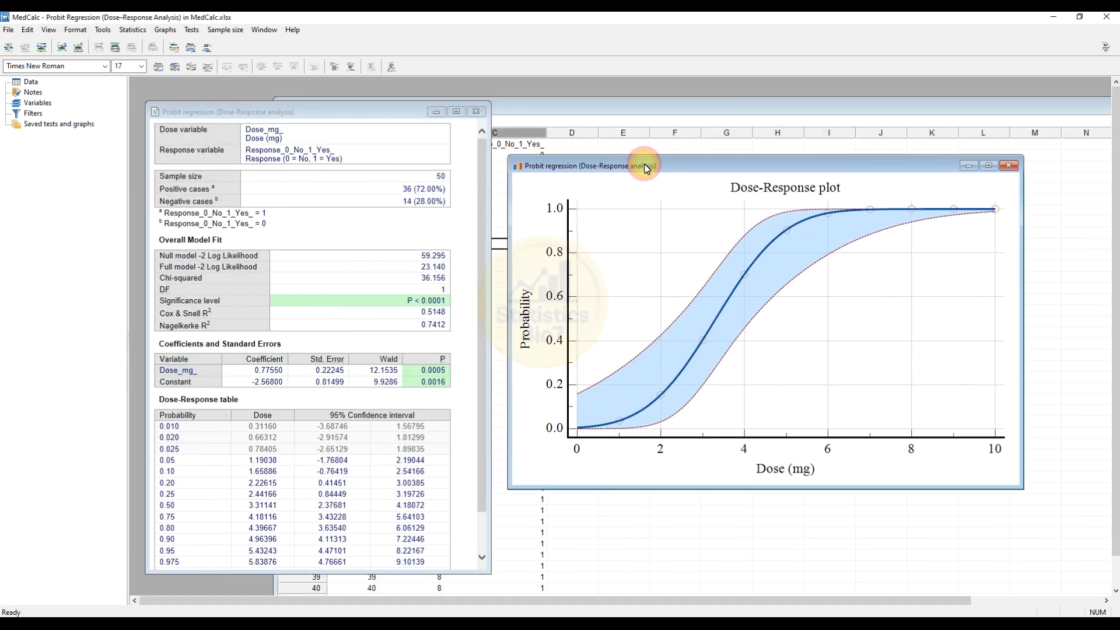
drag(267, 107, 253, 103)
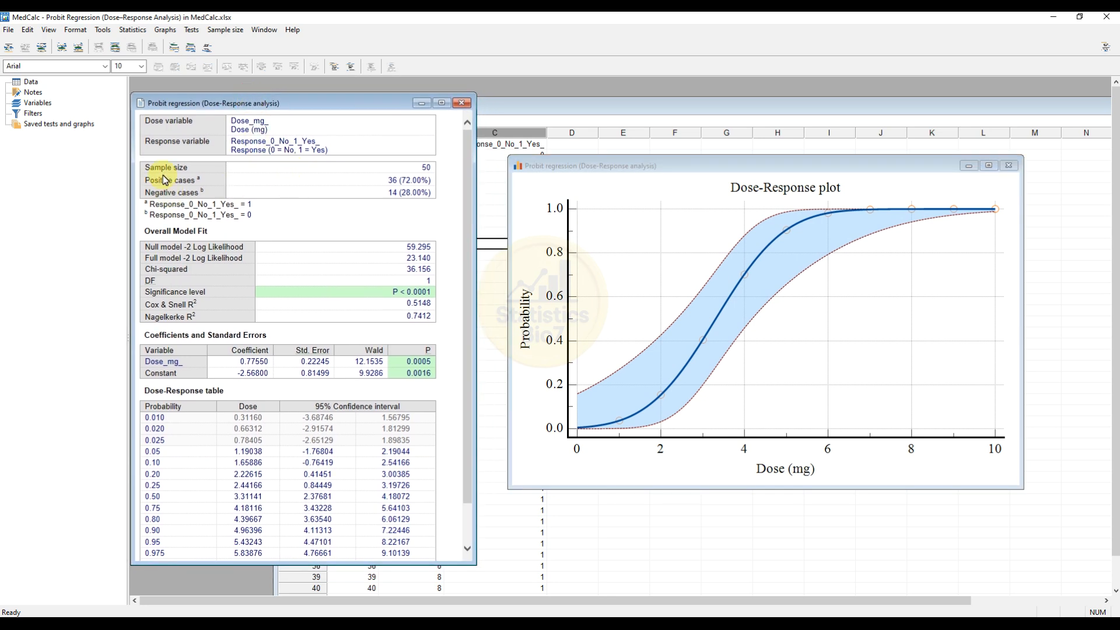
double_click(428, 168)
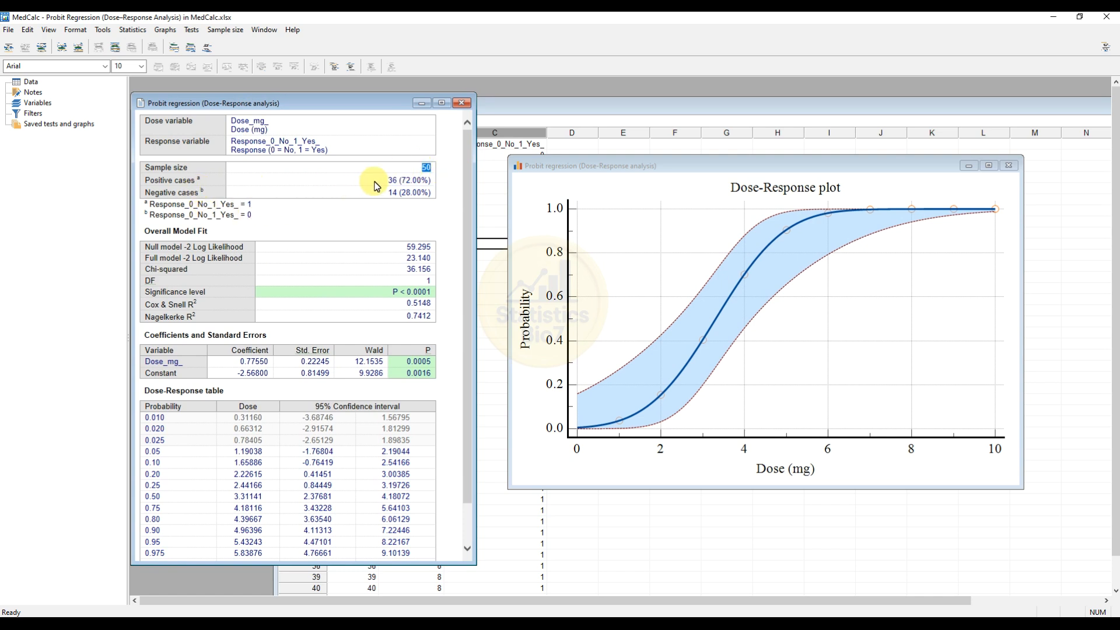
double_click(400, 183)
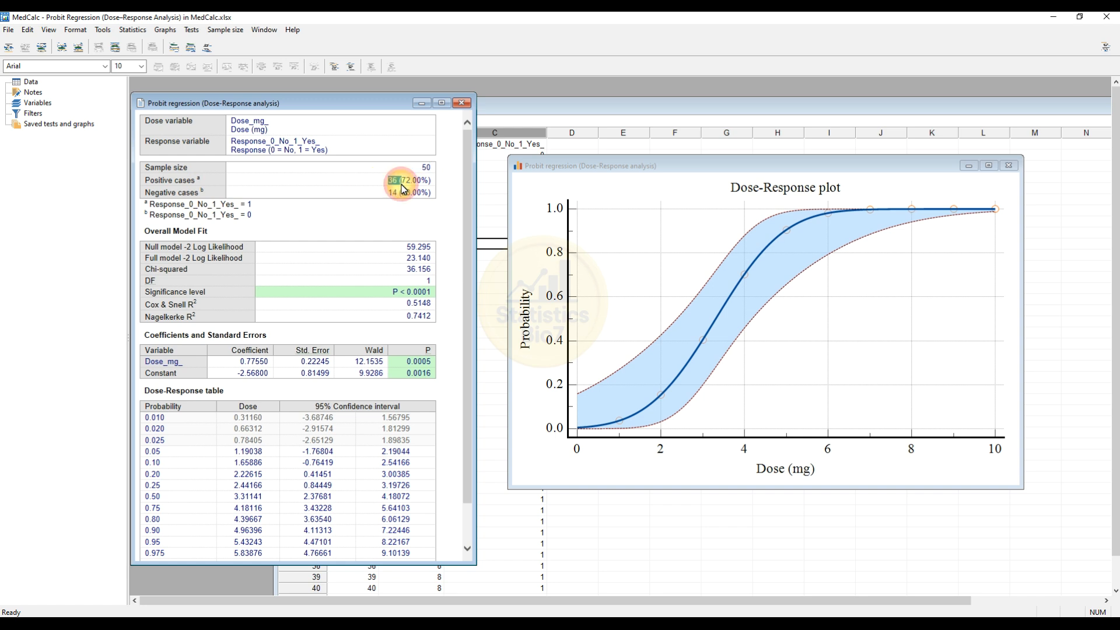
drag(389, 180, 426, 180)
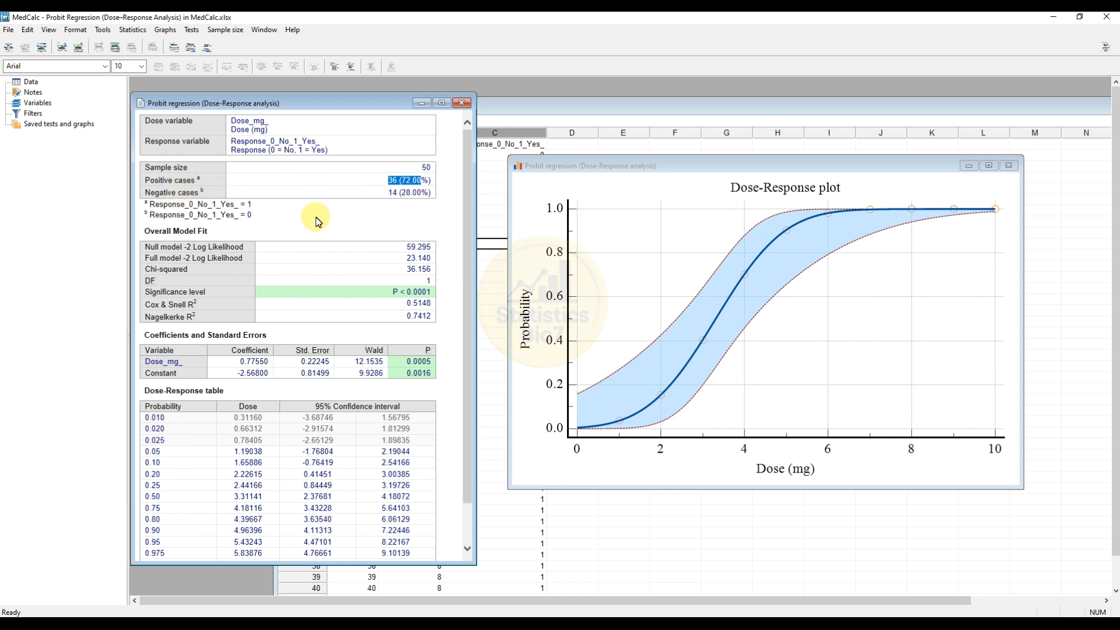
double_click(399, 194)
drag(401, 197, 436, 199)
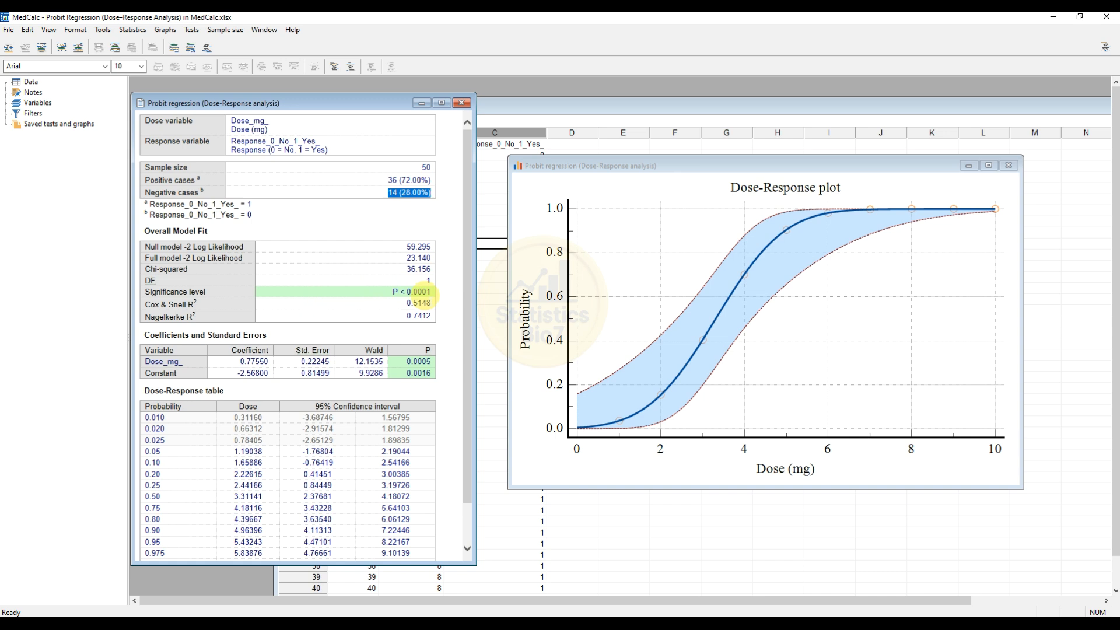
Examine the P value of Dose_mg_ and the dose-response table rows for probabilities 0.10, 0.50 and 0.90.
scroll(271, 350, down, 1)
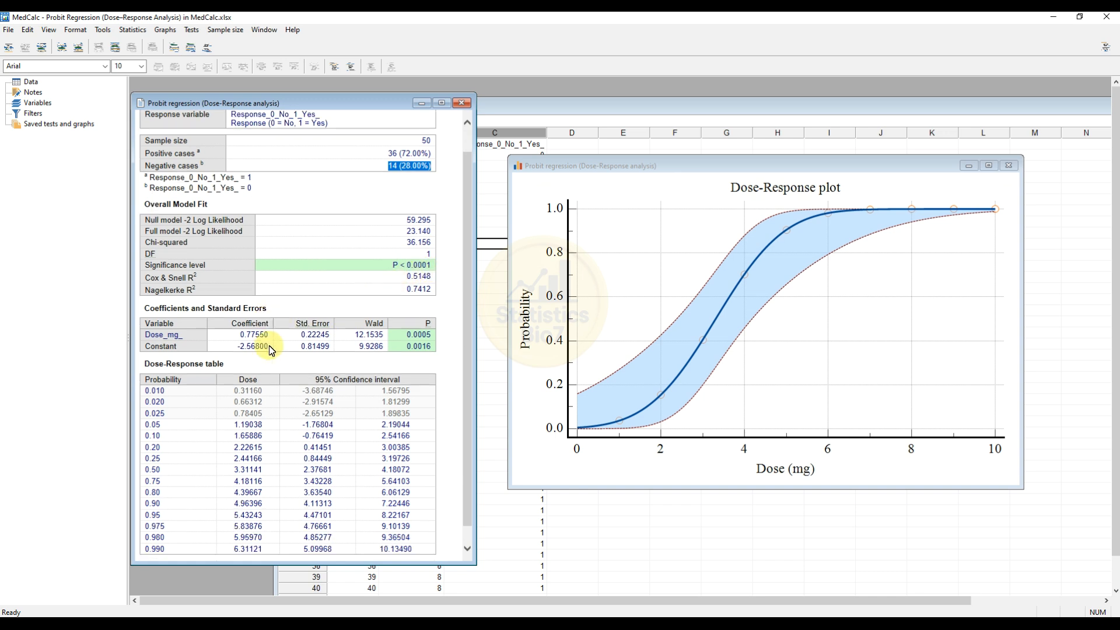
scroll(271, 350, down, 1)
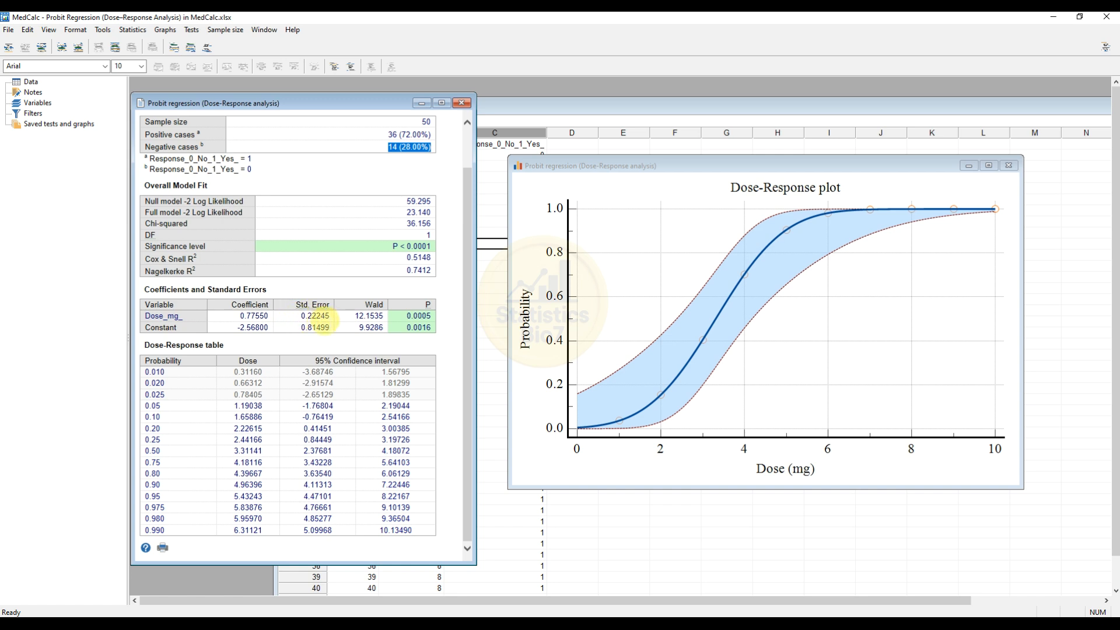
double_click(418, 316)
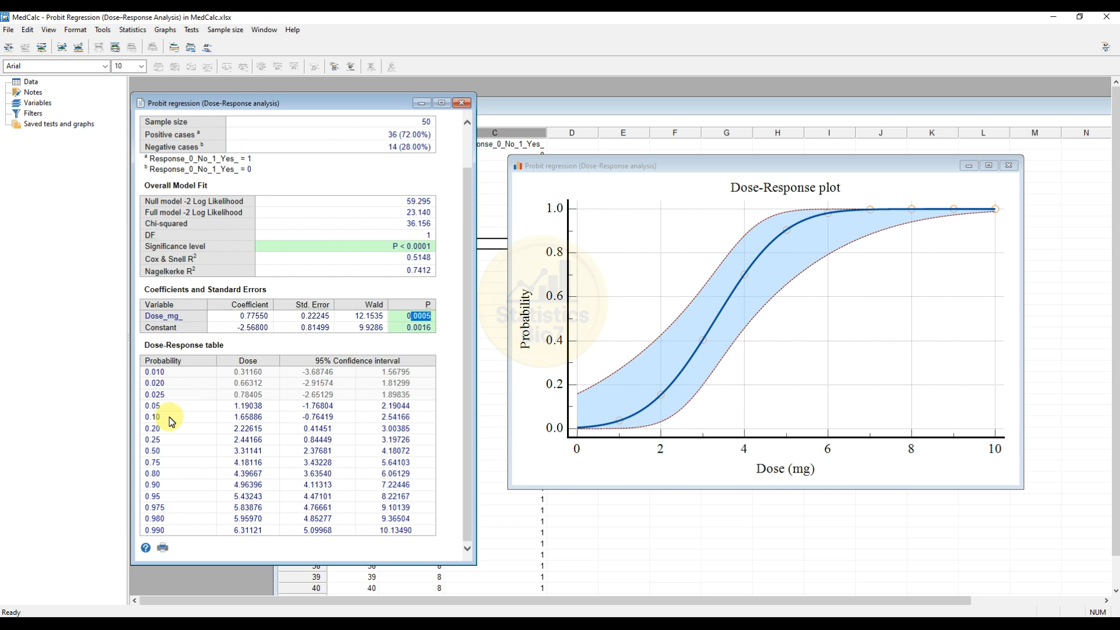
drag(166, 415, 147, 418)
drag(234, 416, 264, 419)
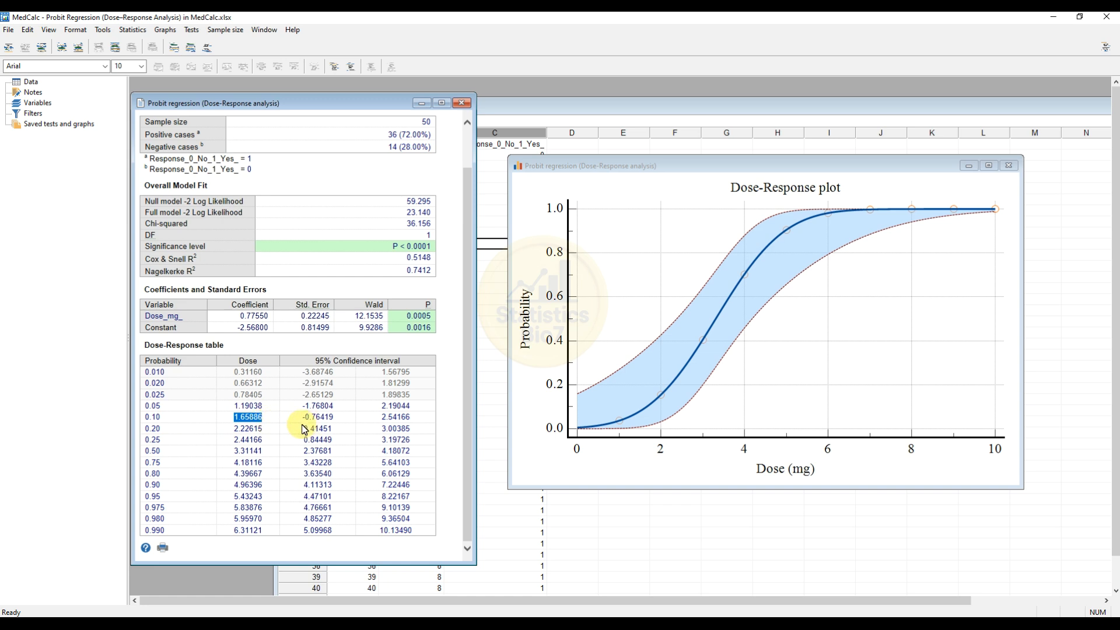
drag(152, 450, 263, 457)
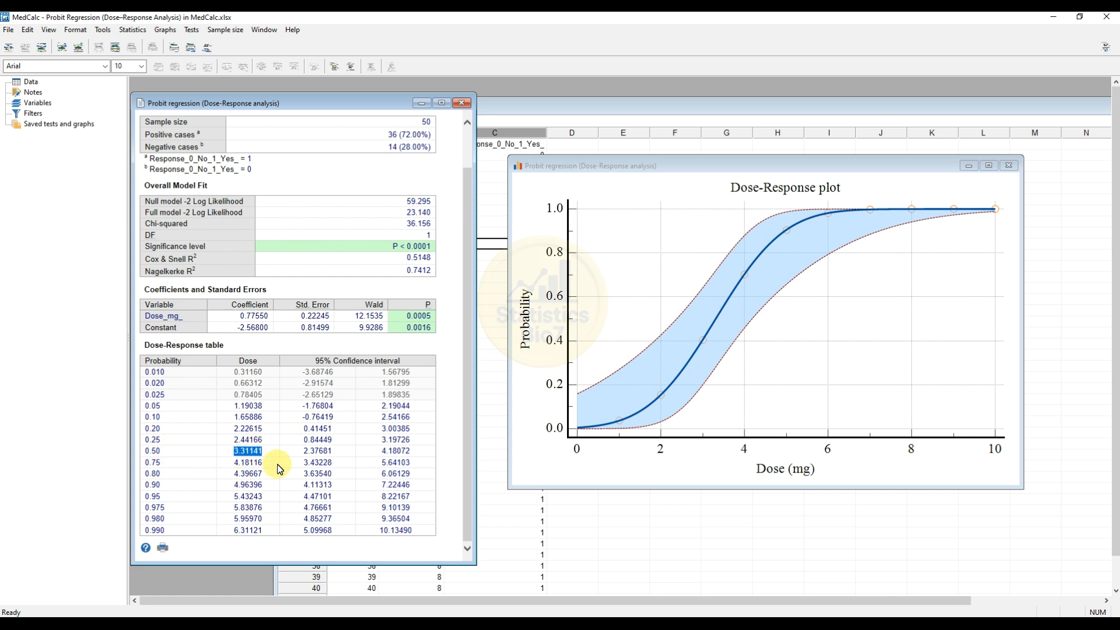
drag(150, 484, 158, 484)
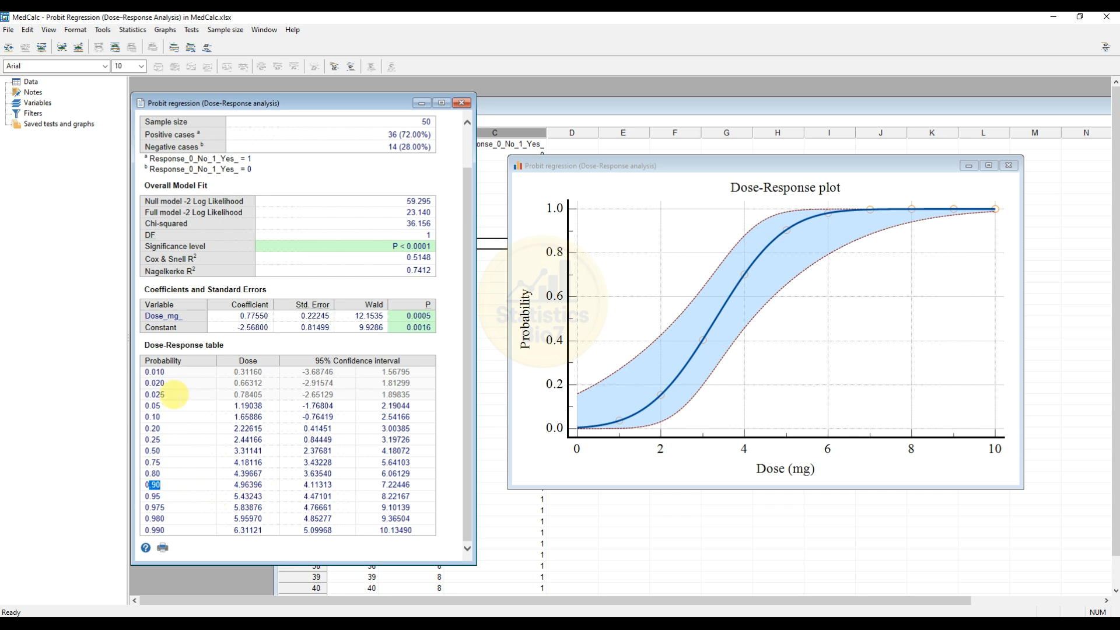
Bring the dose-response plot forward over the report and remove its grid lines.
drag(622, 167, 506, 156)
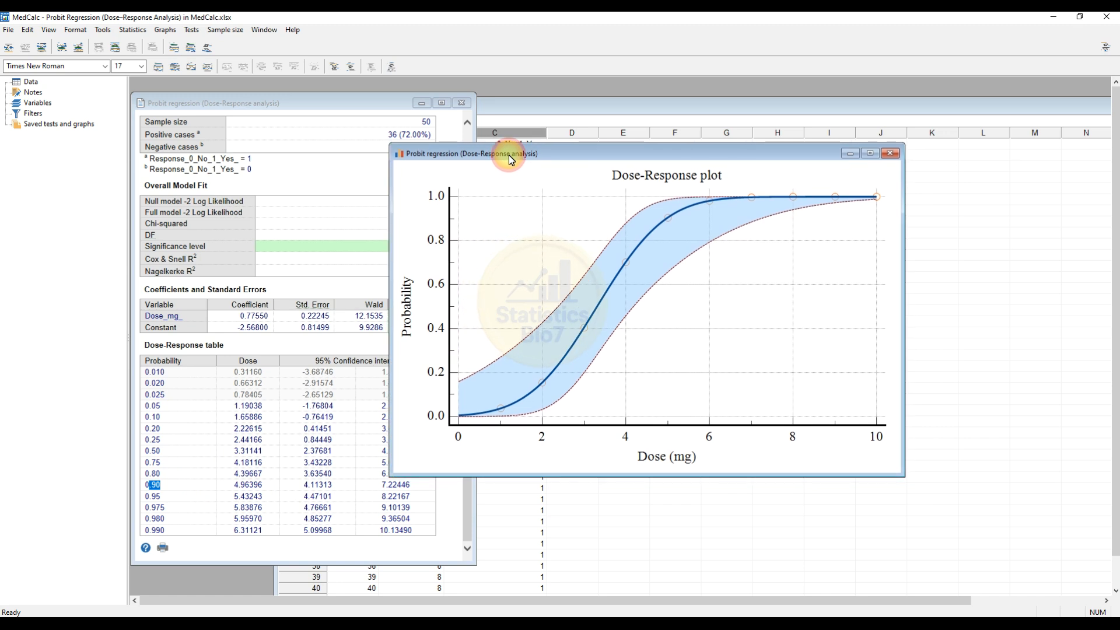
right_click(540, 242)
click(562, 248)
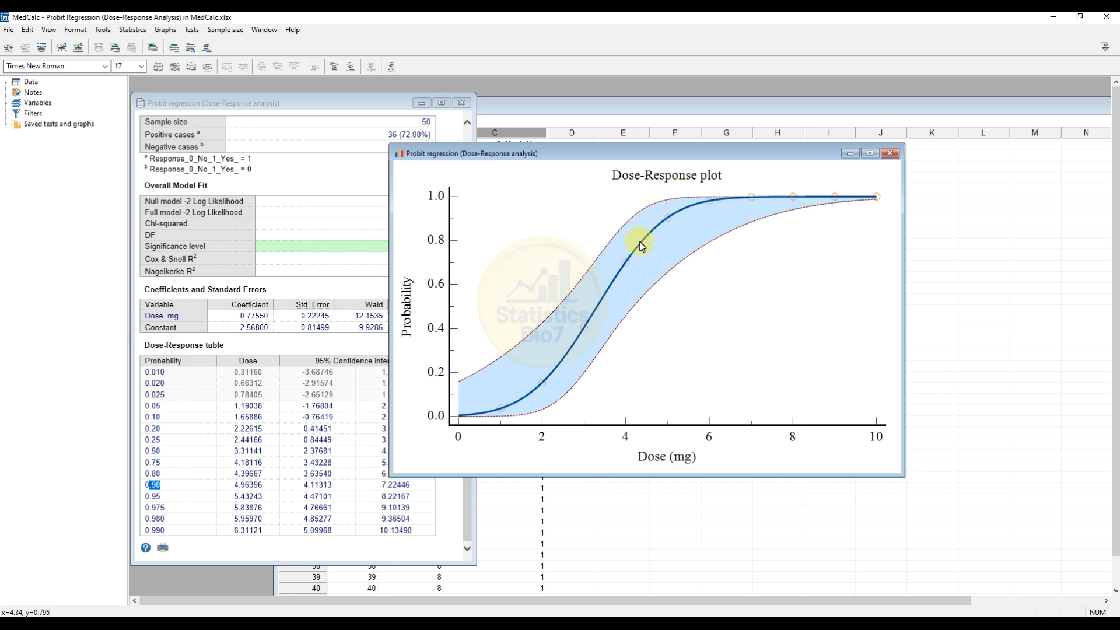
Change the color of the plot's regression line to red.
right_click(639, 244)
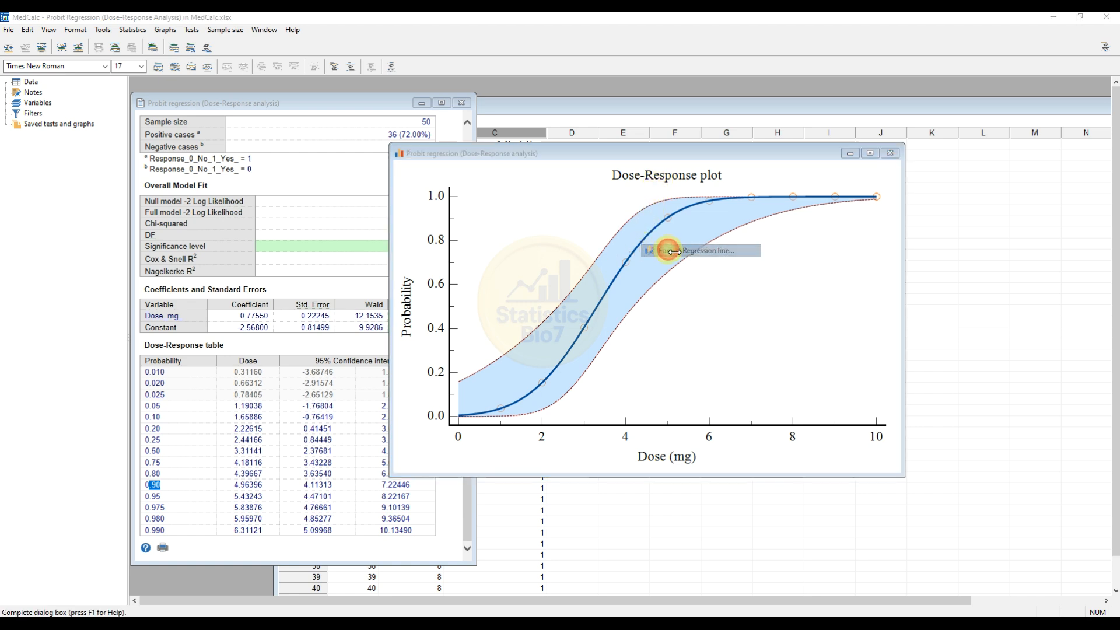
click(694, 250)
click(830, 211)
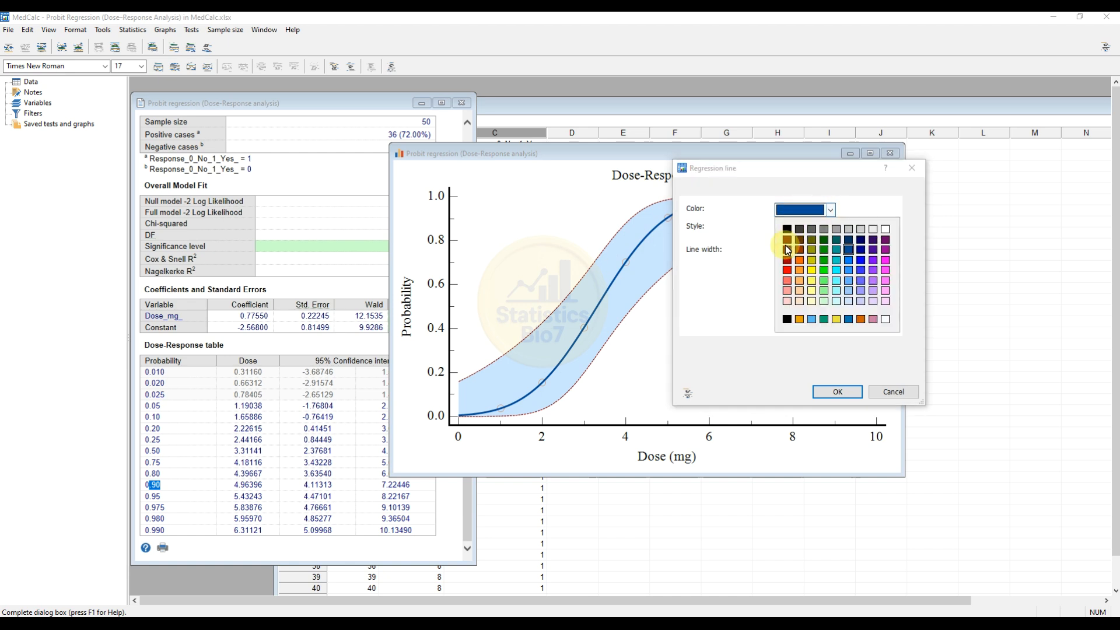
click(787, 270)
click(837, 392)
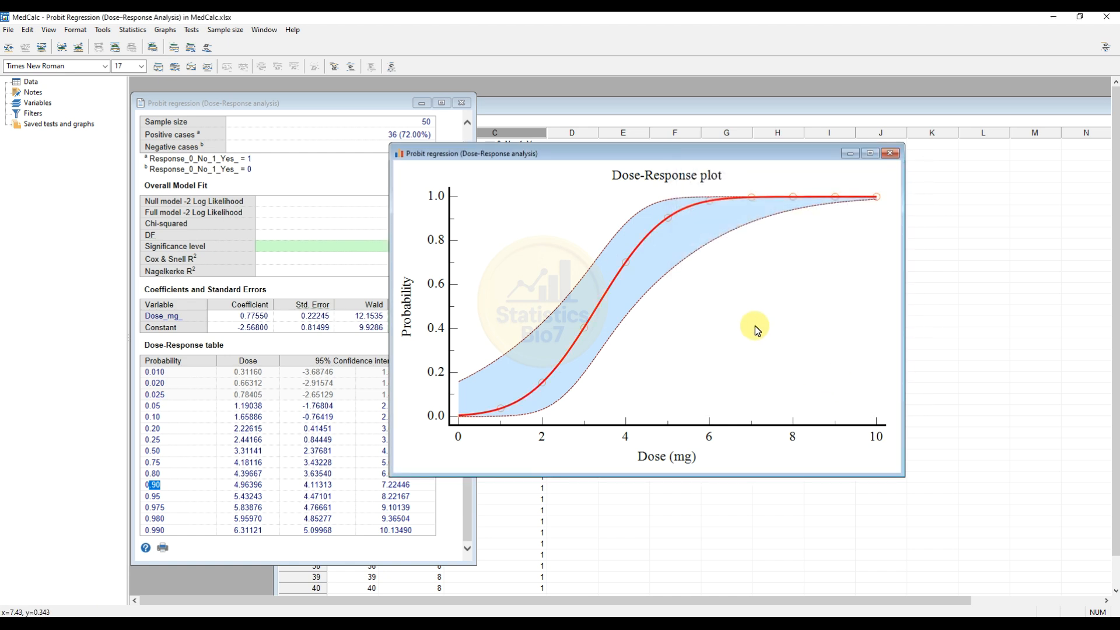
Format the plot's confidence interval curves with a black line color and a teal-green fill.
right_click(665, 281)
click(667, 281)
click(857, 238)
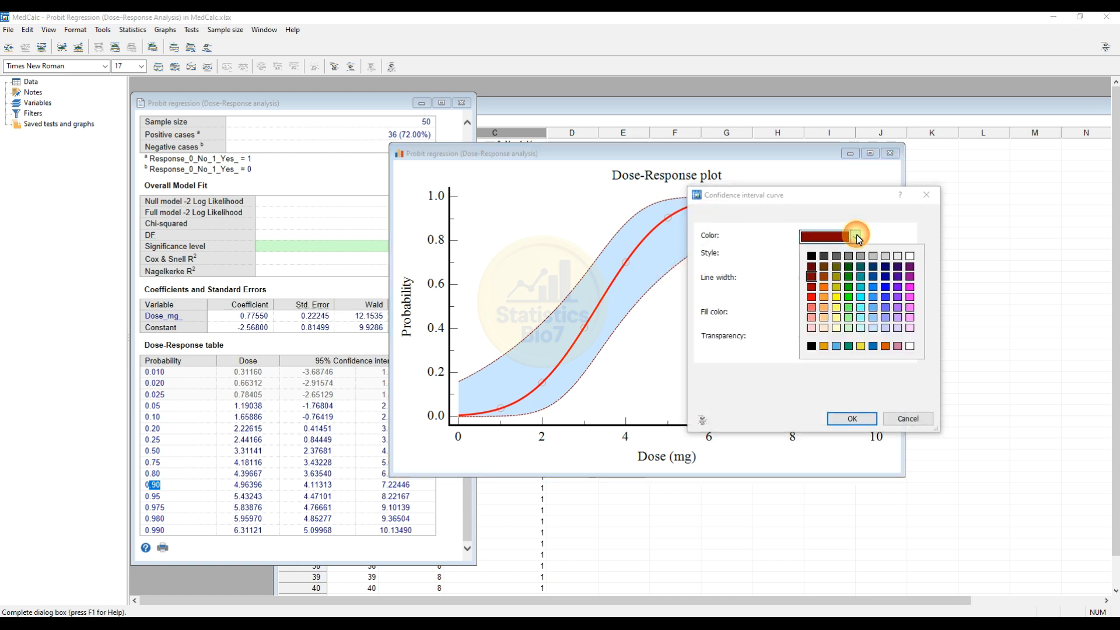
click(811, 260)
click(856, 315)
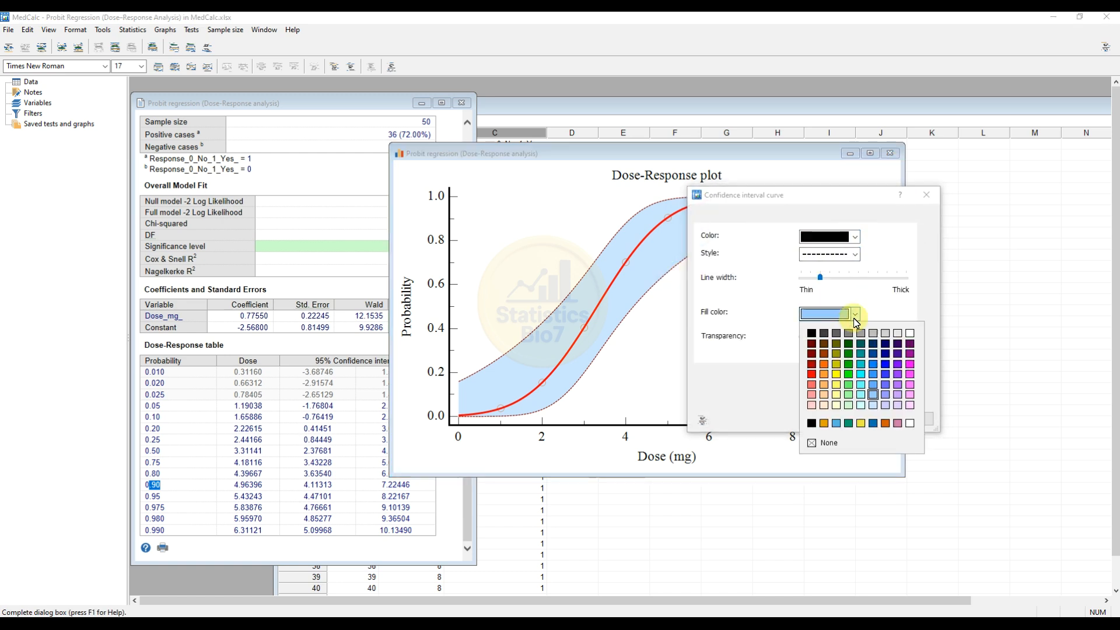
click(849, 423)
click(860, 419)
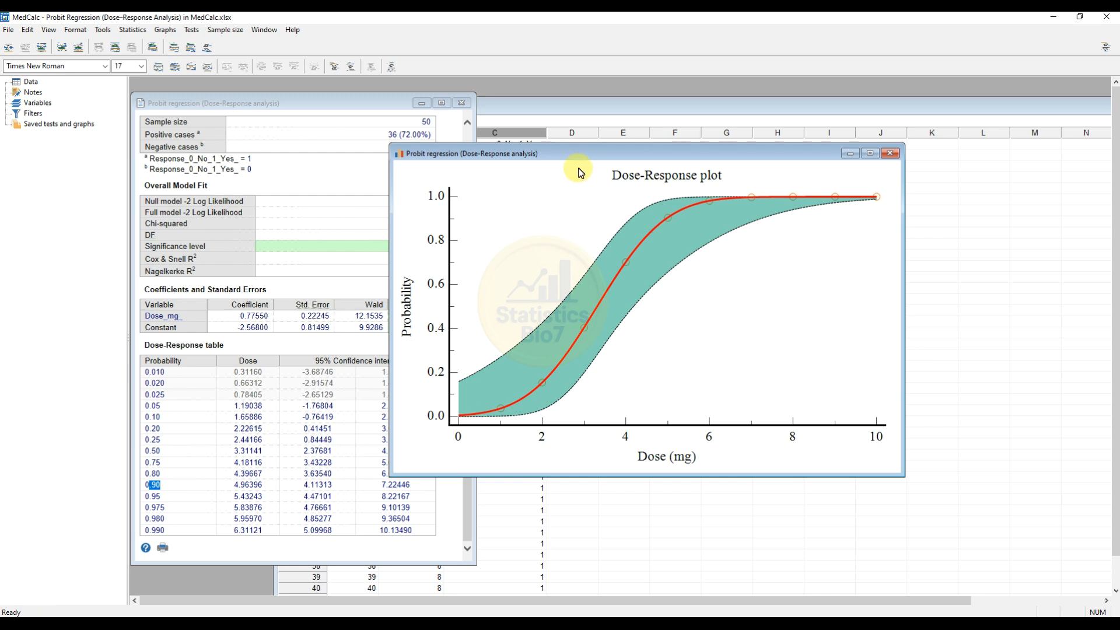
Move the dose-response plot clear of the report's tables and return the report to its beginning.
drag(607, 153, 656, 156)
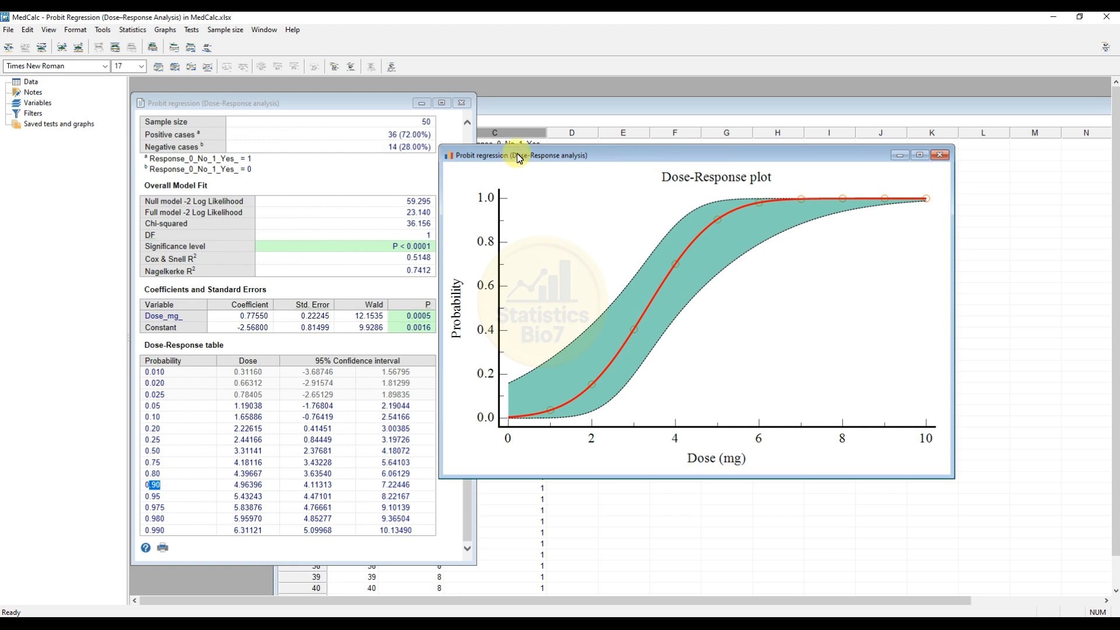
drag(517, 153, 548, 152)
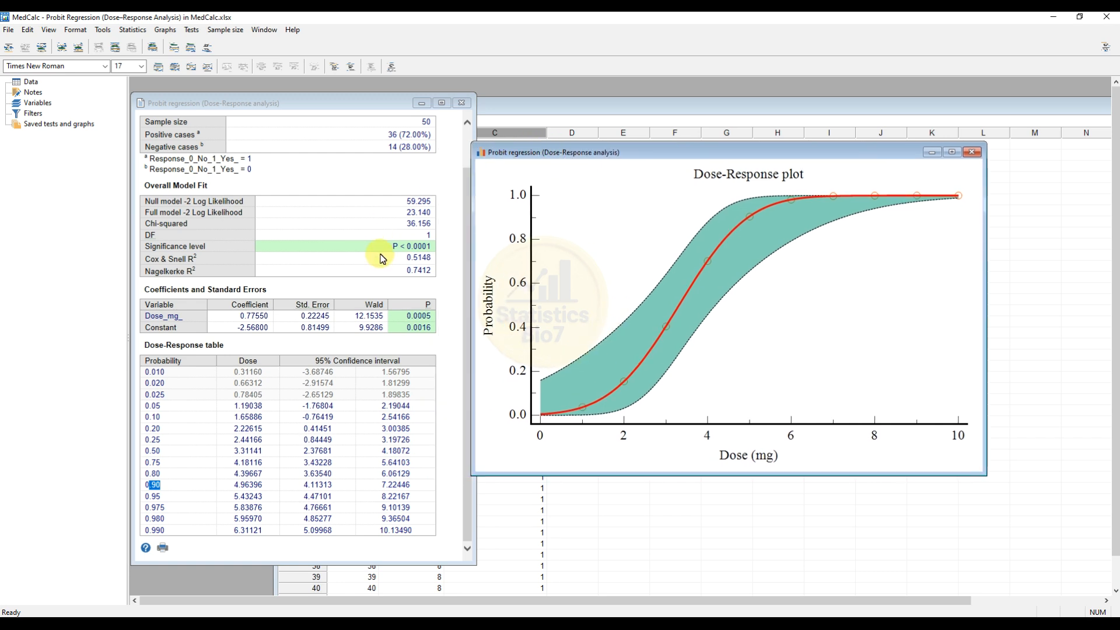
scroll(382, 258, up, 1)
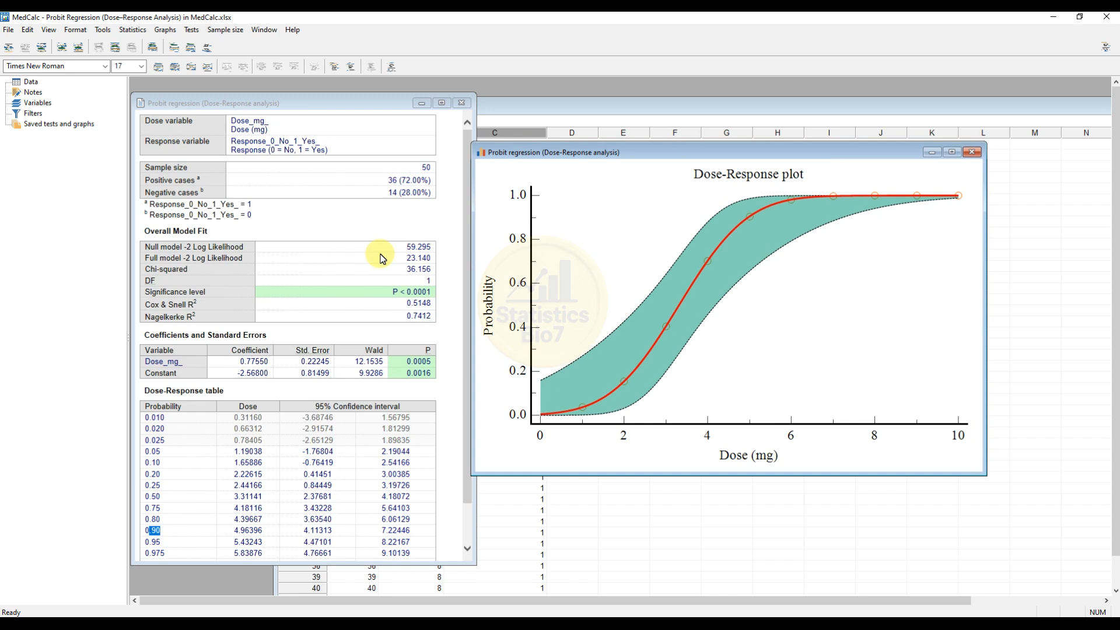